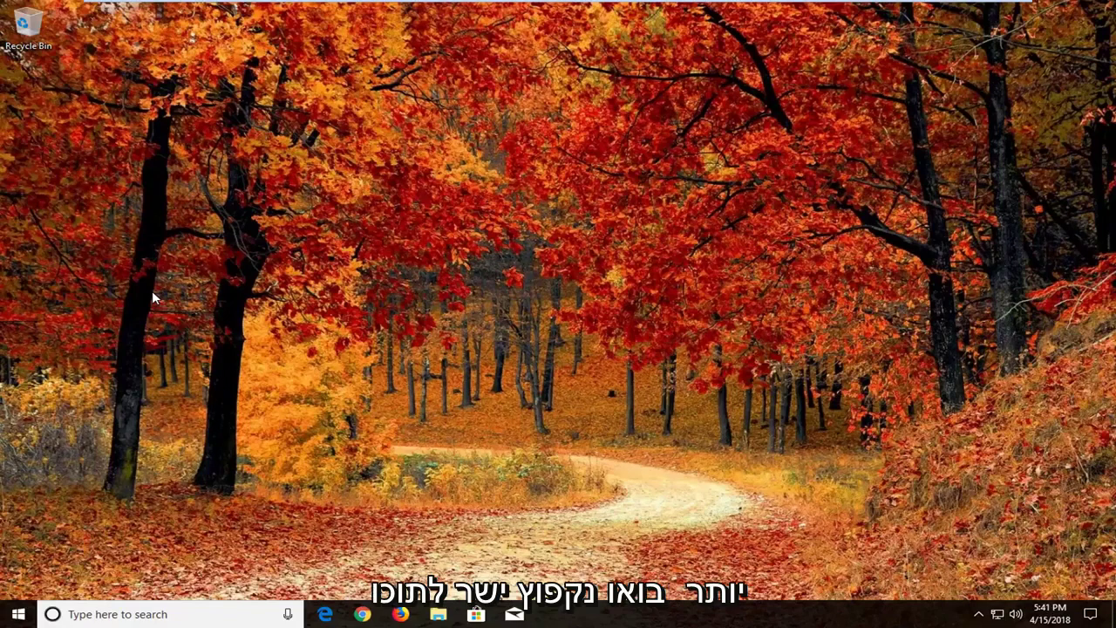
Search the Start menu for 'reset'.
click(16, 614)
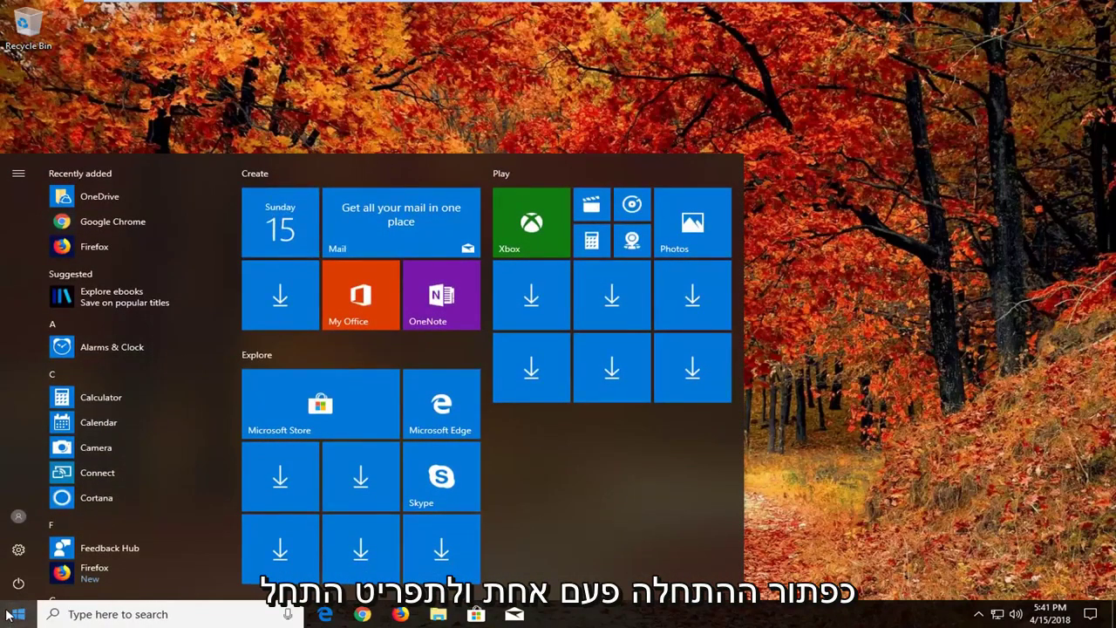
text(r)
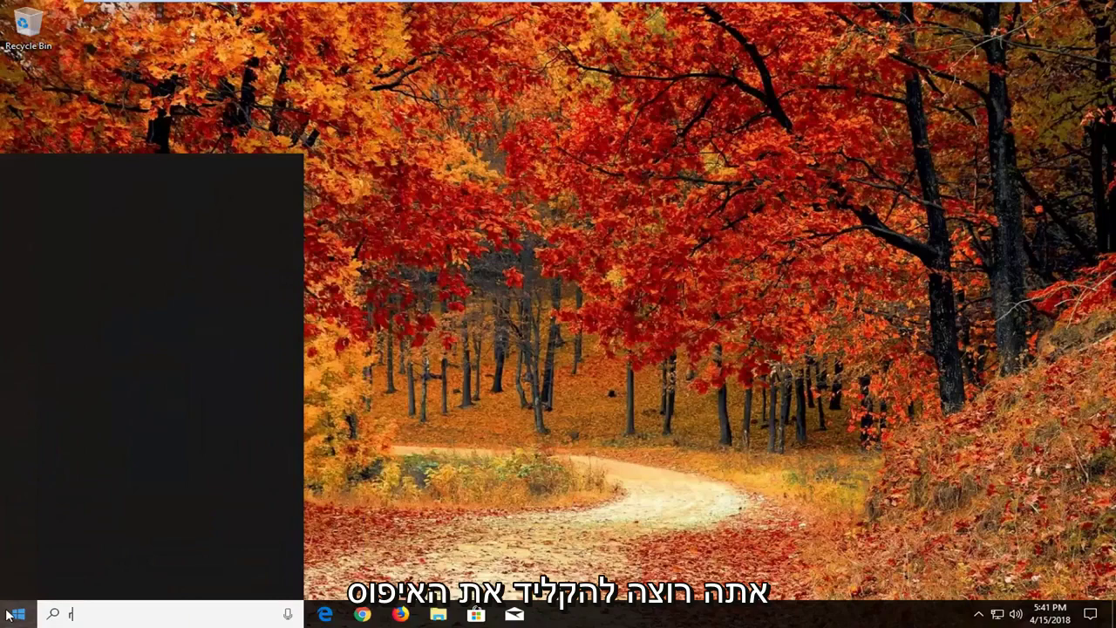
text(eset)
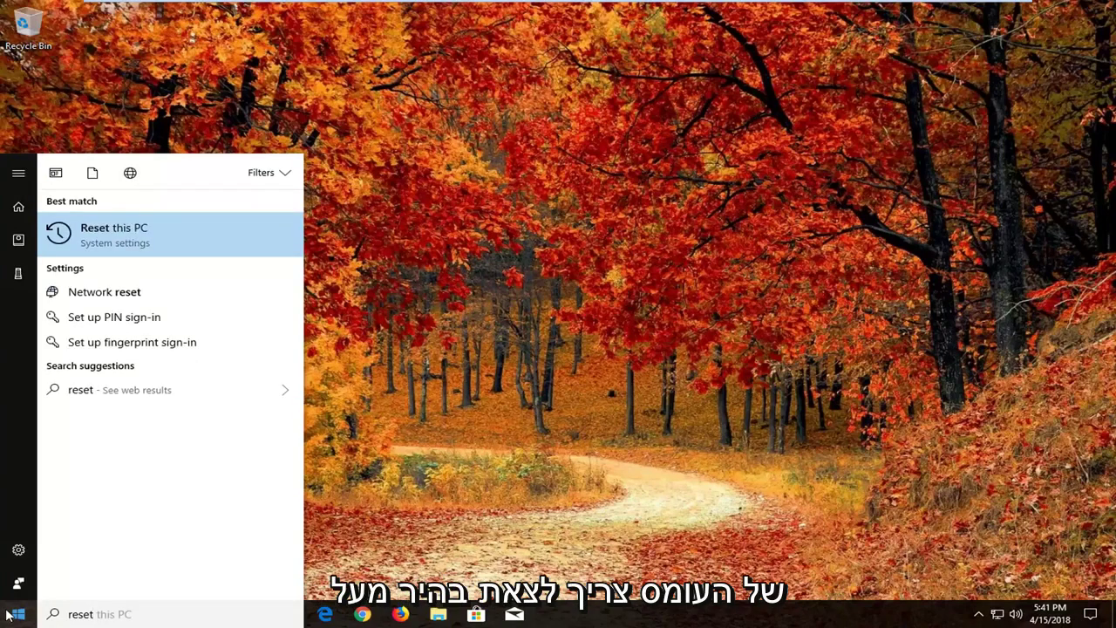
Open the 'Reset this PC' best match to reach Update & Security > Recovery.
click(152, 247)
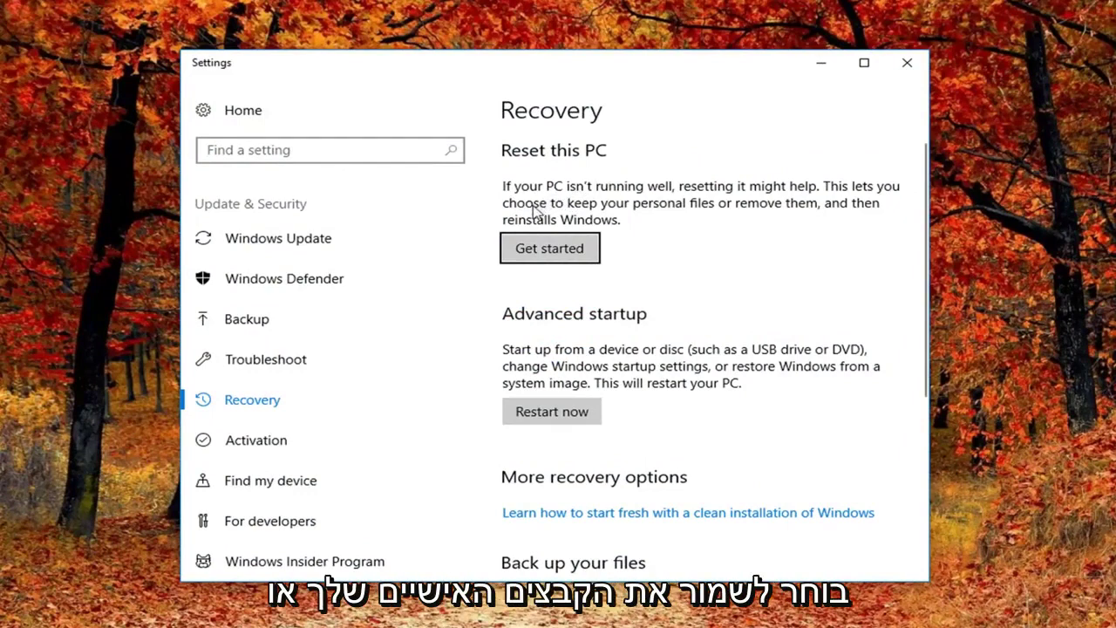
Begin the PC reset and choose Remove everything.
click(558, 250)
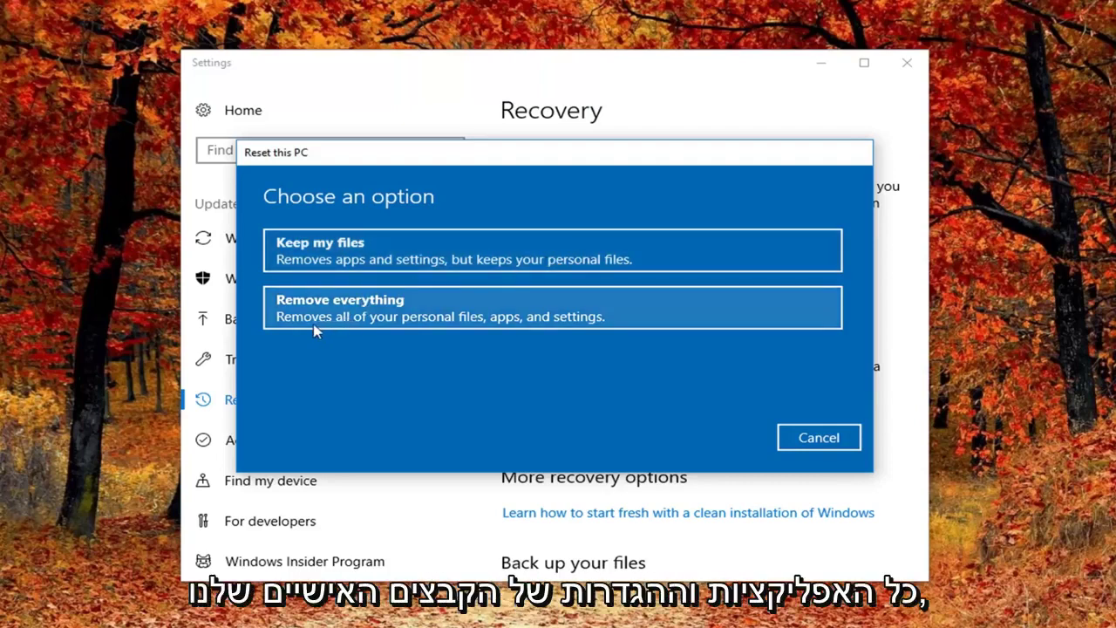
click(362, 322)
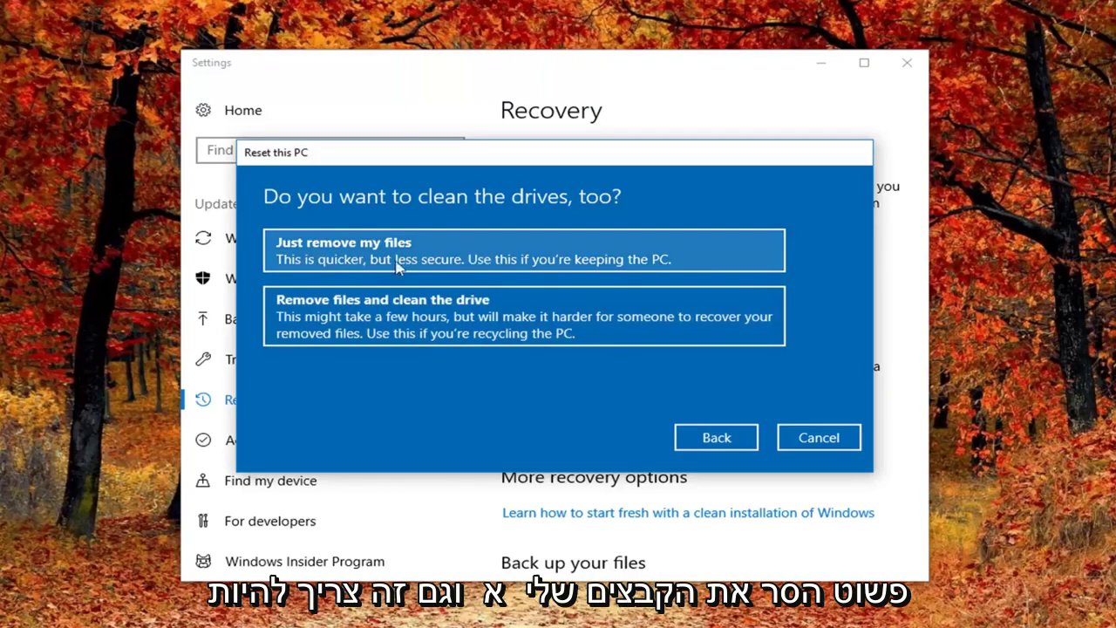
Choose 'Just remove my files' and confirm the reset.
click(531, 254)
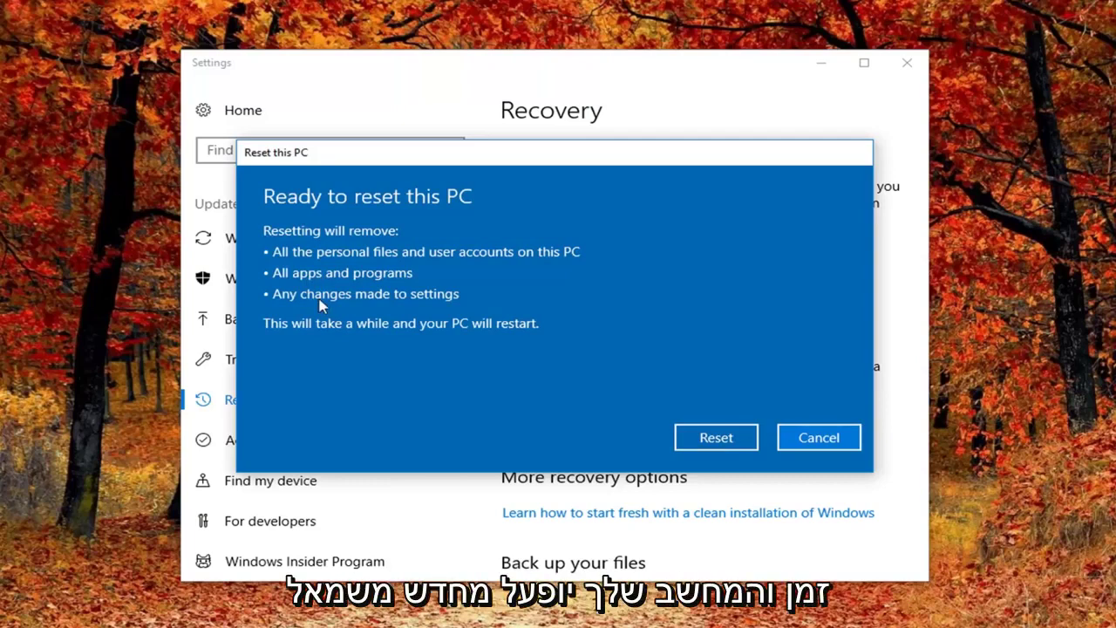
click(695, 441)
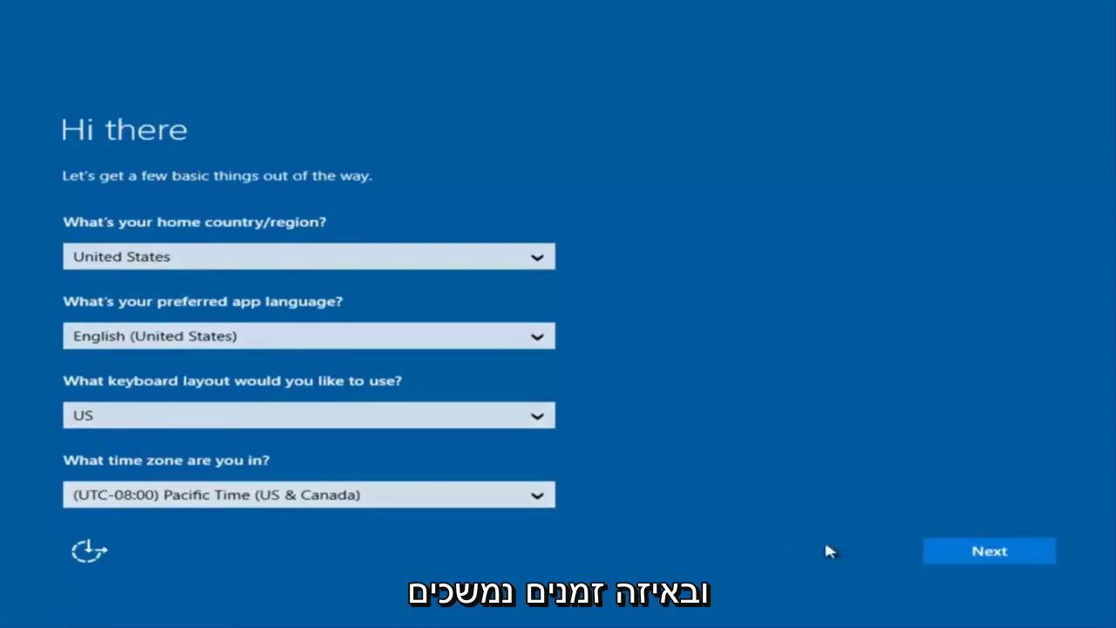
Keep the default United States region, US keyboard and Pacific time, then accept the license terms.
click(999, 563)
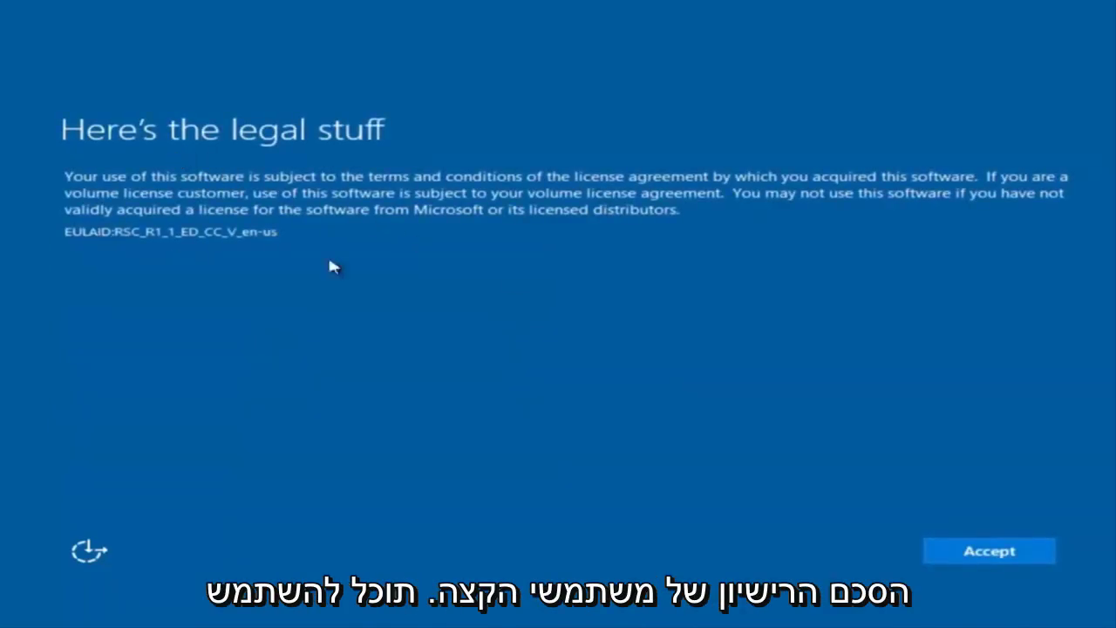
click(1010, 556)
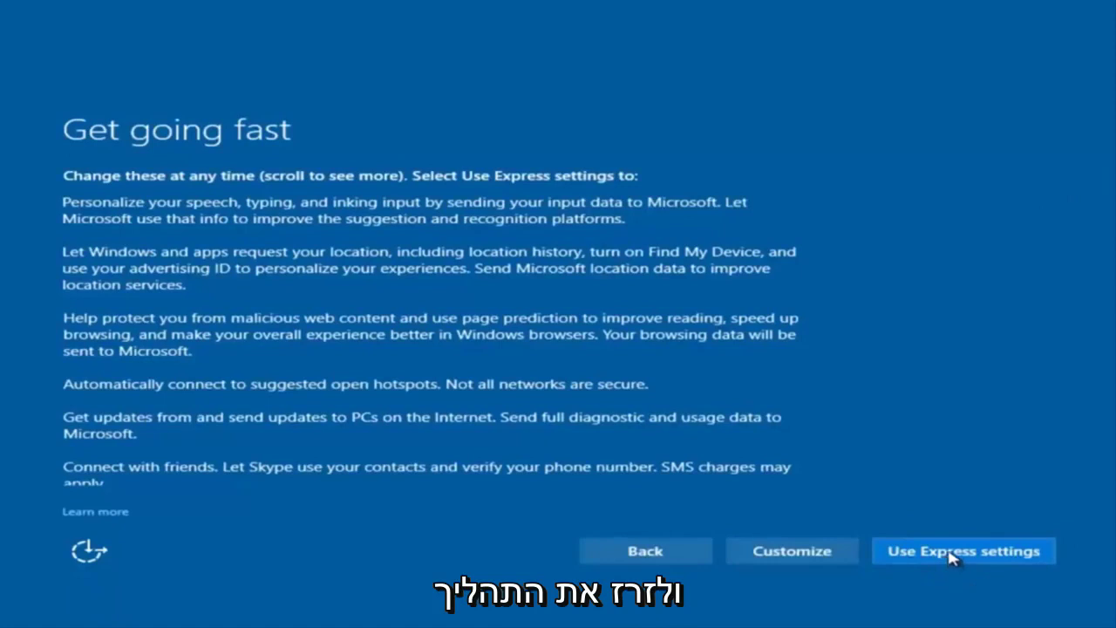
Choose to customize privacy settings and turn off sending speech, typing and inking input.
click(793, 555)
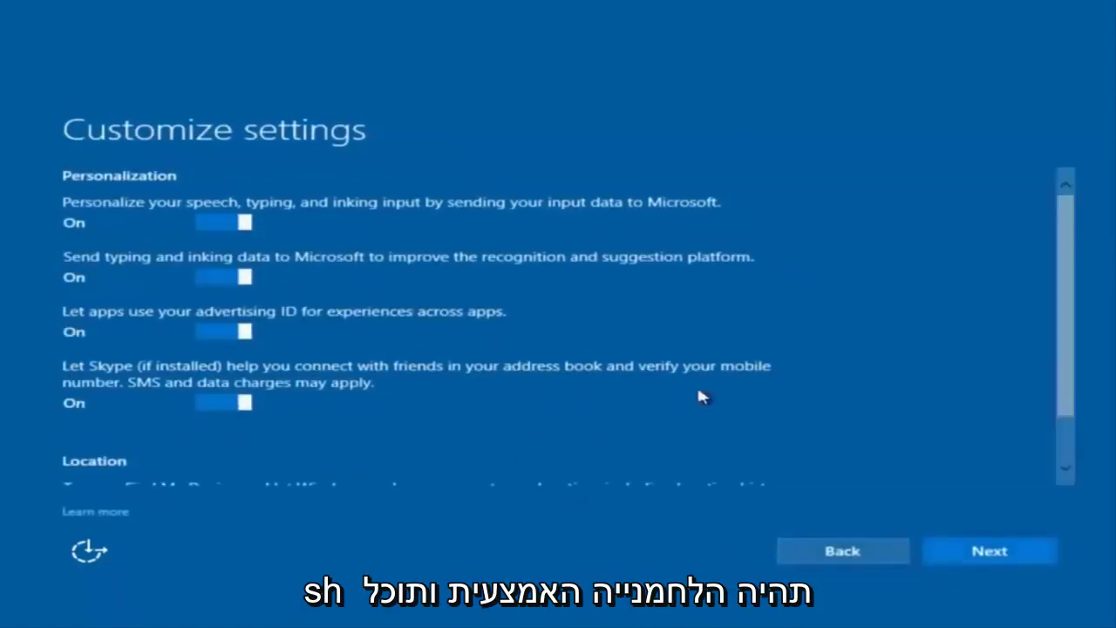
scroll(274, 256, down, 2)
scroll(322, 295, up, 1)
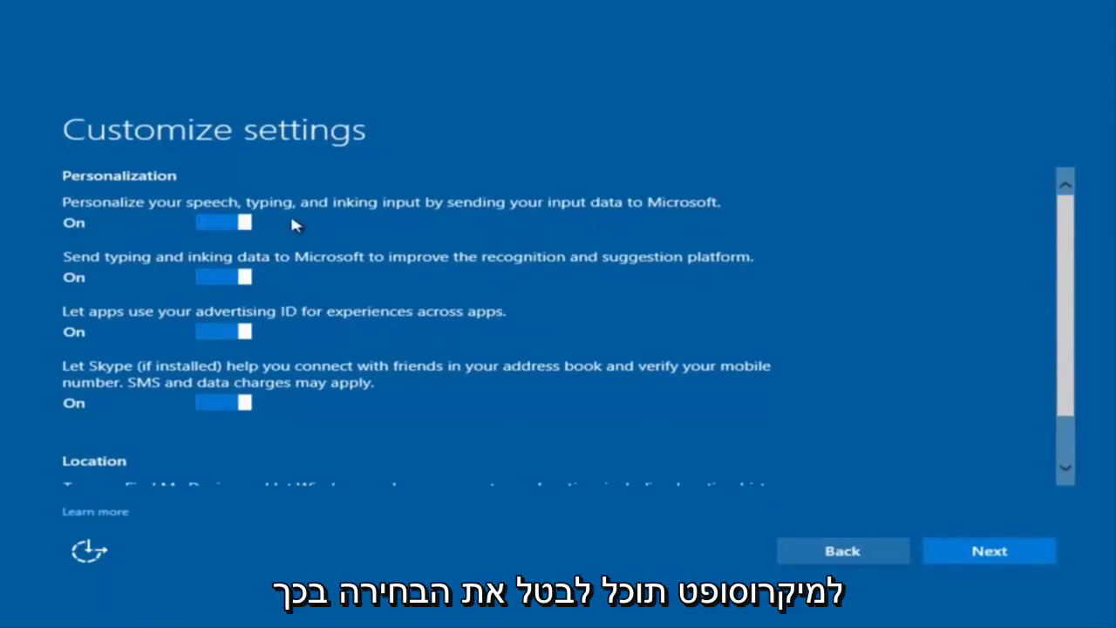
click(230, 225)
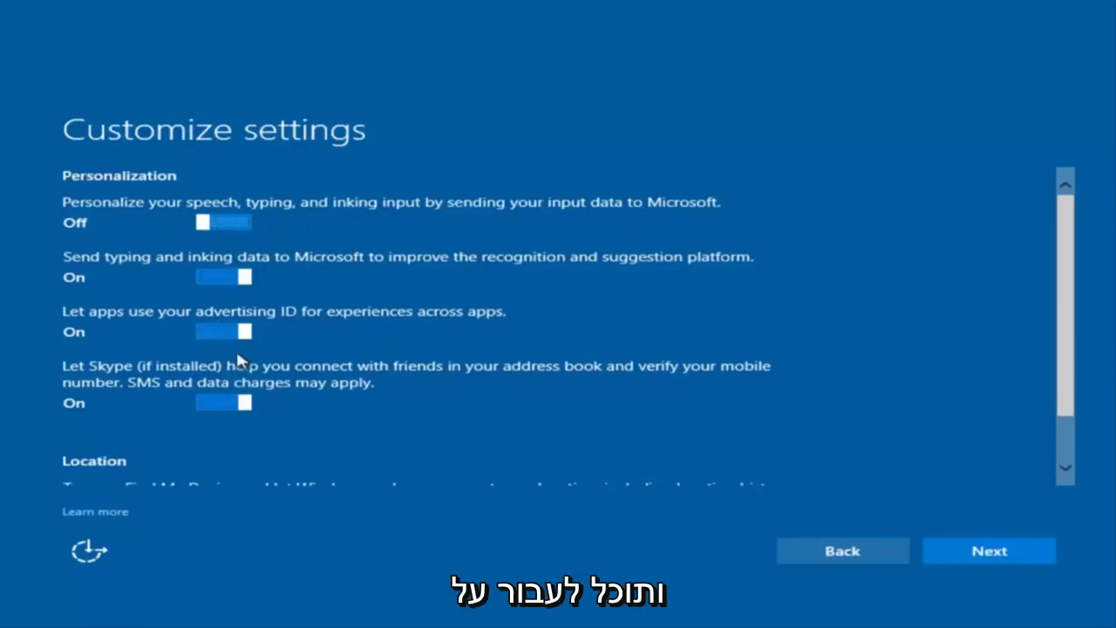
scroll(236, 361, down, 1)
scroll(214, 384, up, 1)
scroll(255, 409, up, 1)
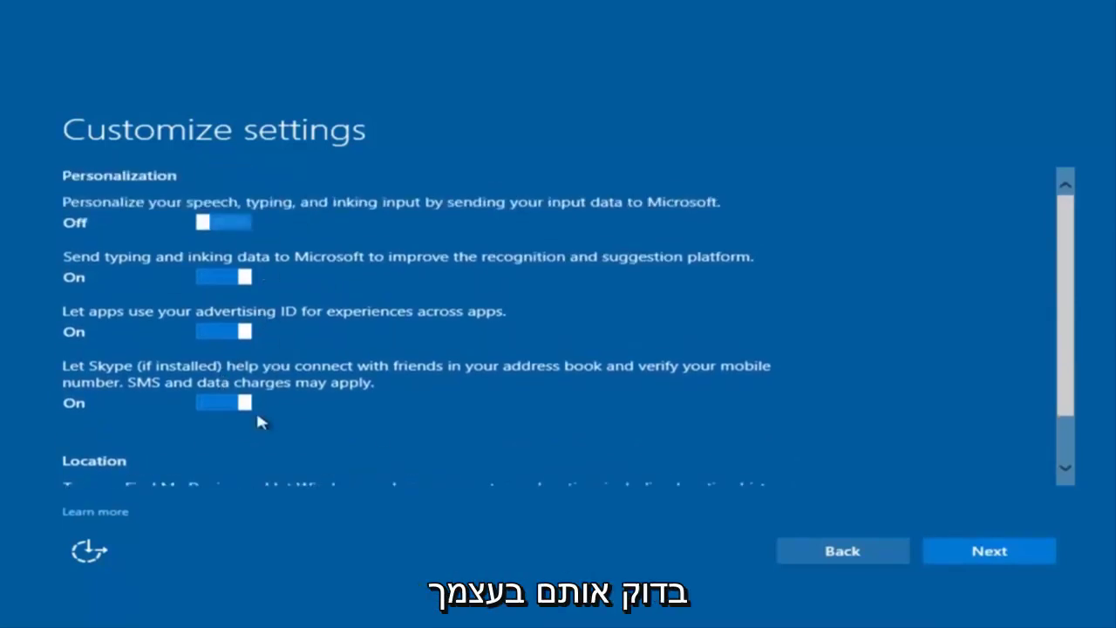
scroll(251, 349, down, 1)
scroll(261, 240, up, 1)
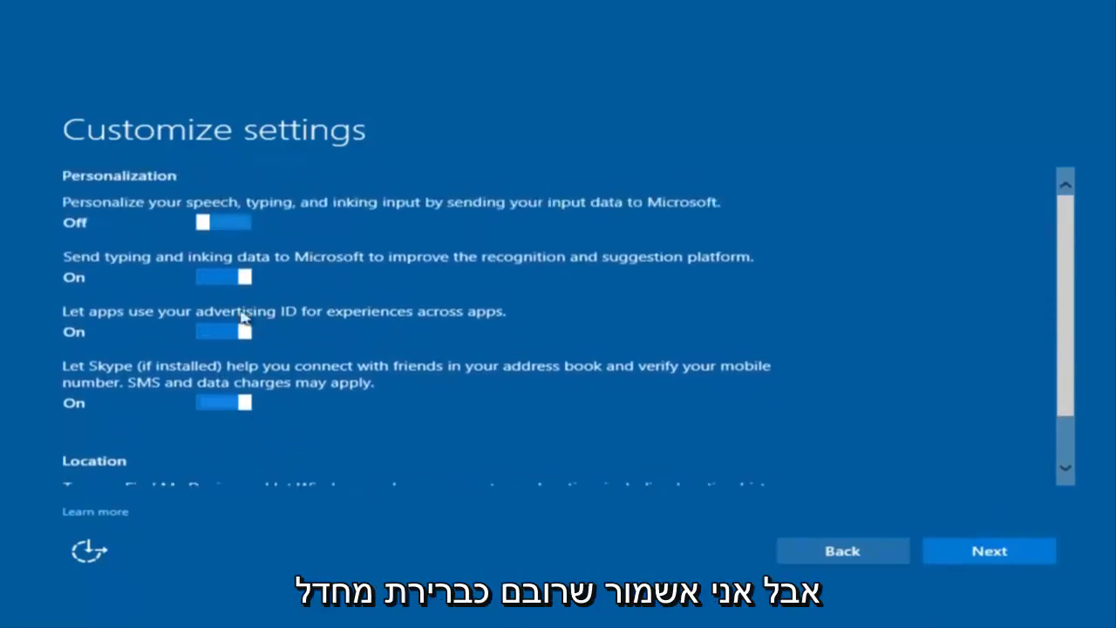
Leave the connectivity, error reporting, browser, protection and update options on and continue.
click(975, 562)
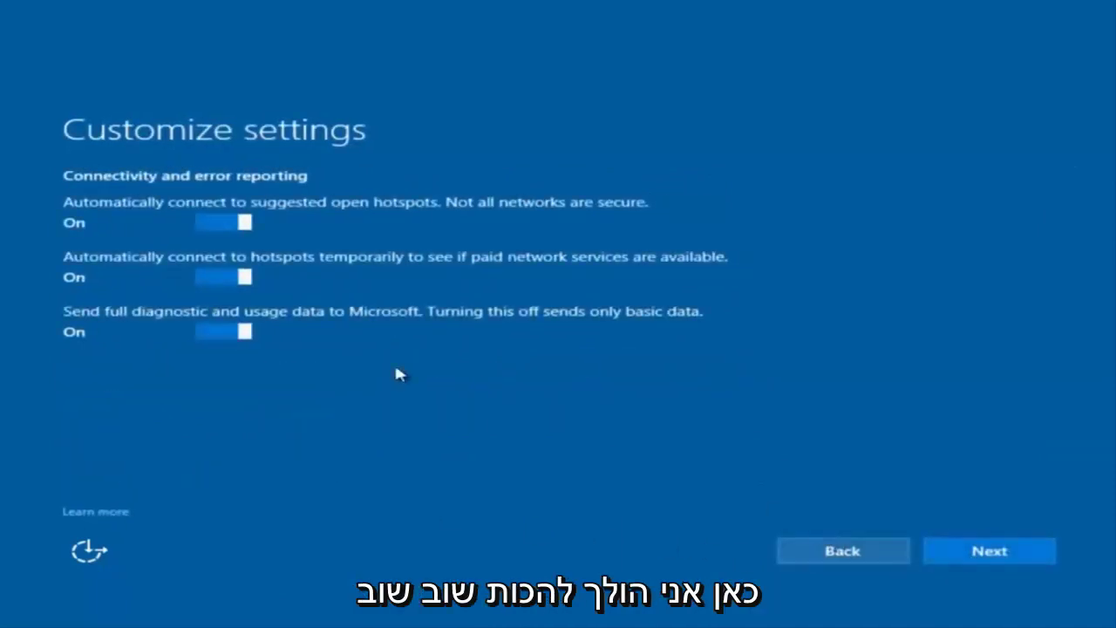
click(988, 563)
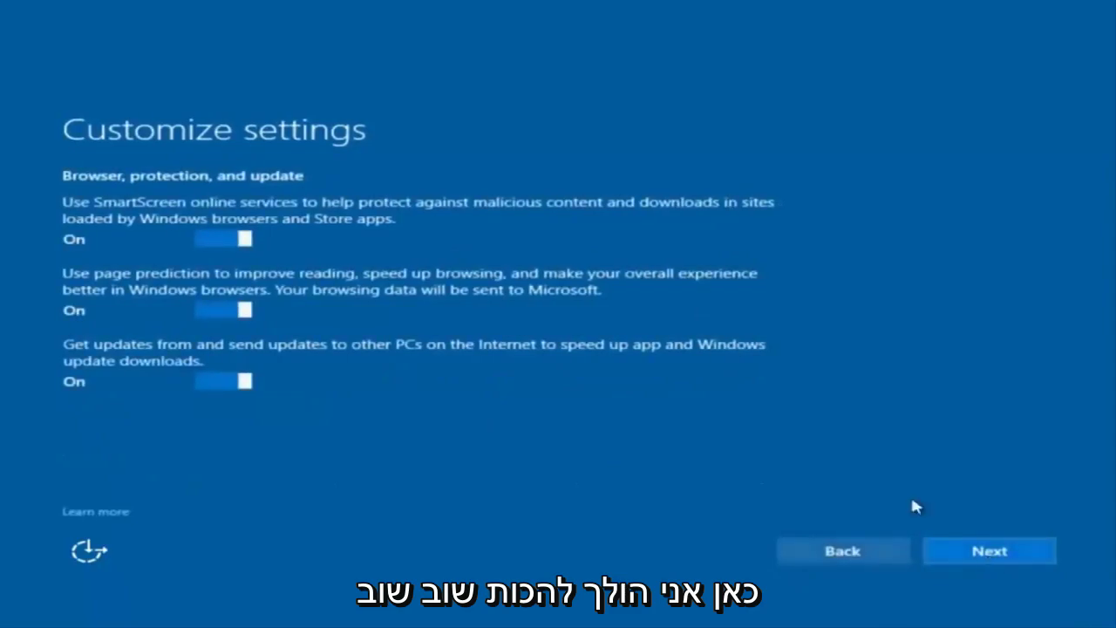
click(984, 563)
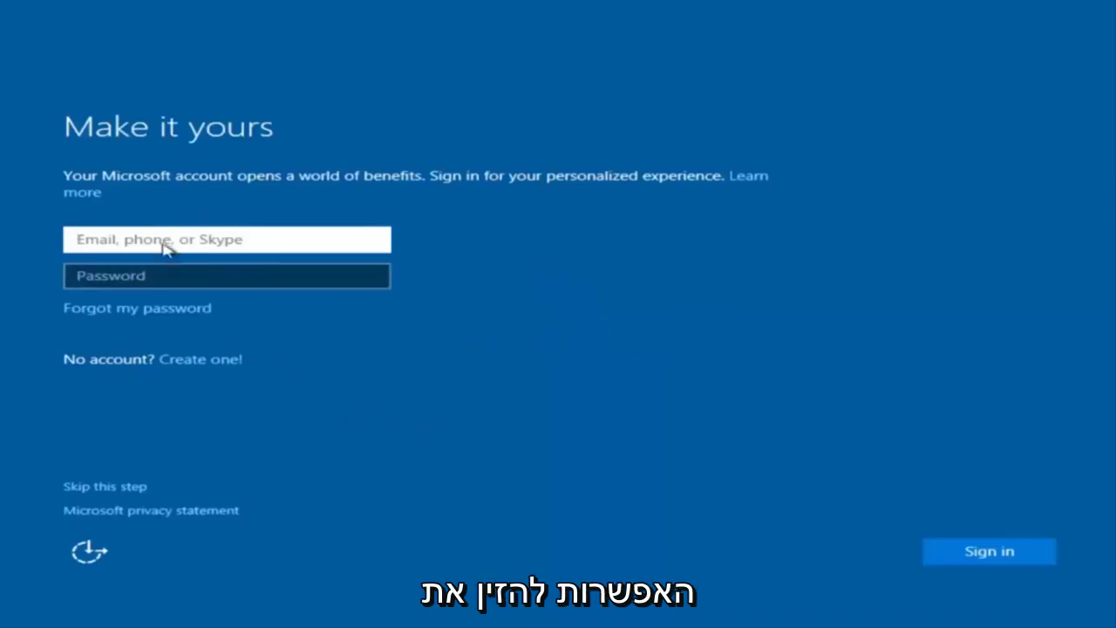
Skip the Microsoft account sign-in and enter the local user name 'example'.
click(256, 219)
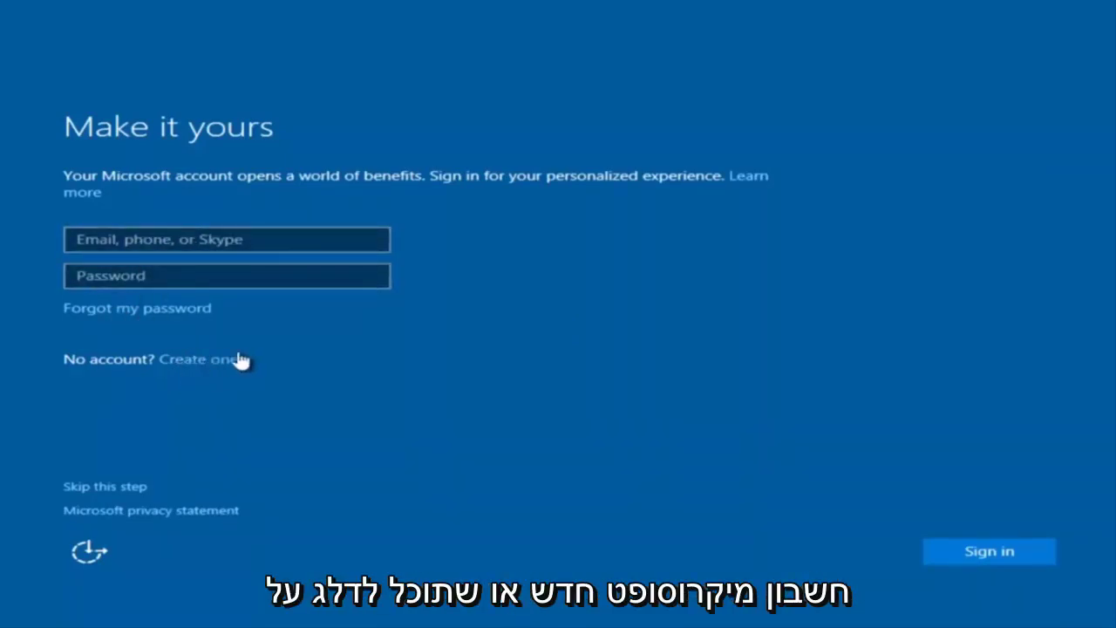
click(106, 494)
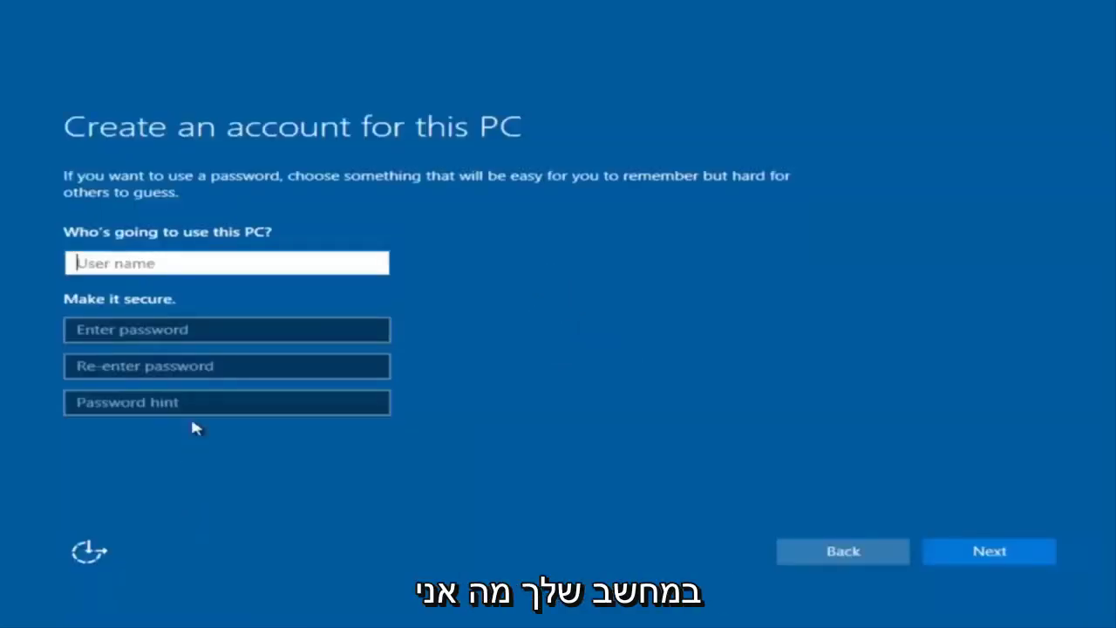
text(exam)
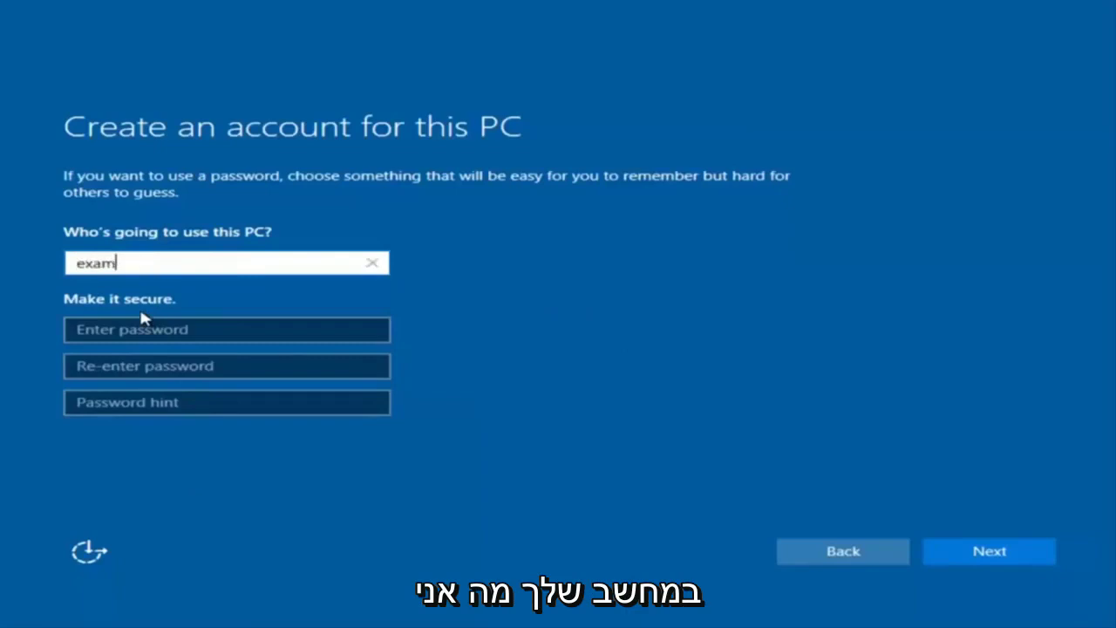
text([p)
key(BackSpace)
key(BackSpace)
text([p)
key(BackSpace)
key(BackSpace)
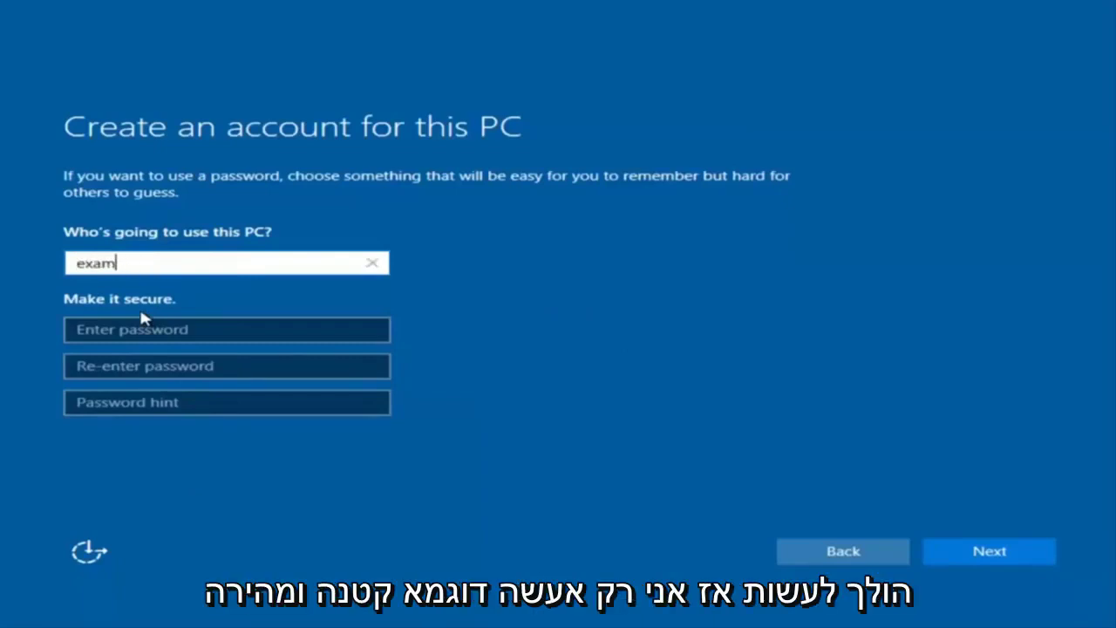
text(ple)
Enter and confirm the account password, add a hint, create the account, and decline Cortana.
click(138, 332)
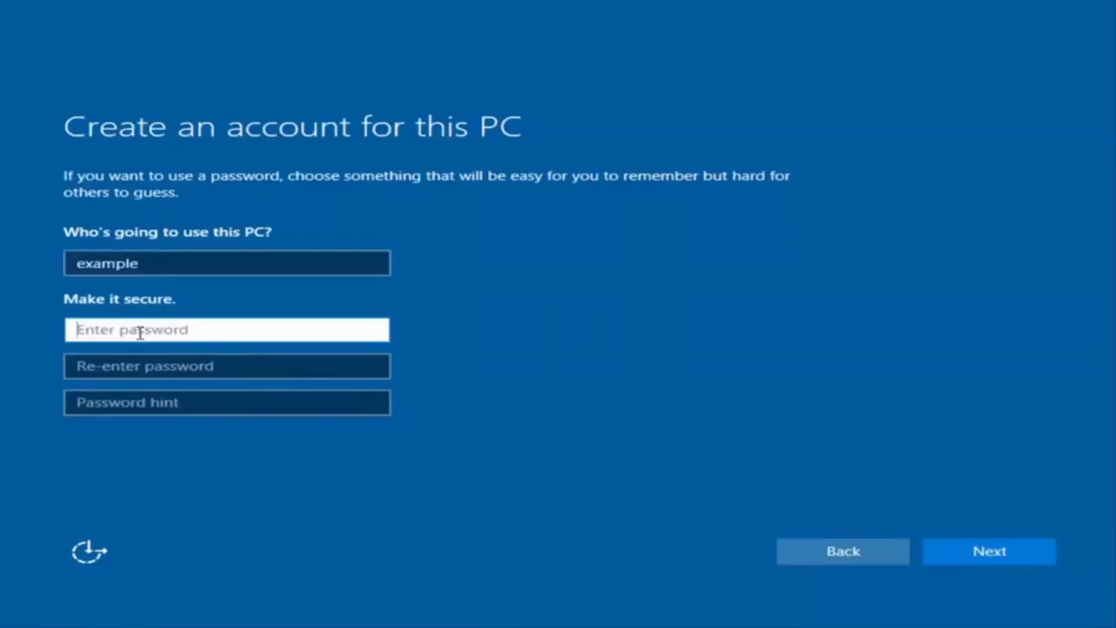
text(password1)
click(216, 367)
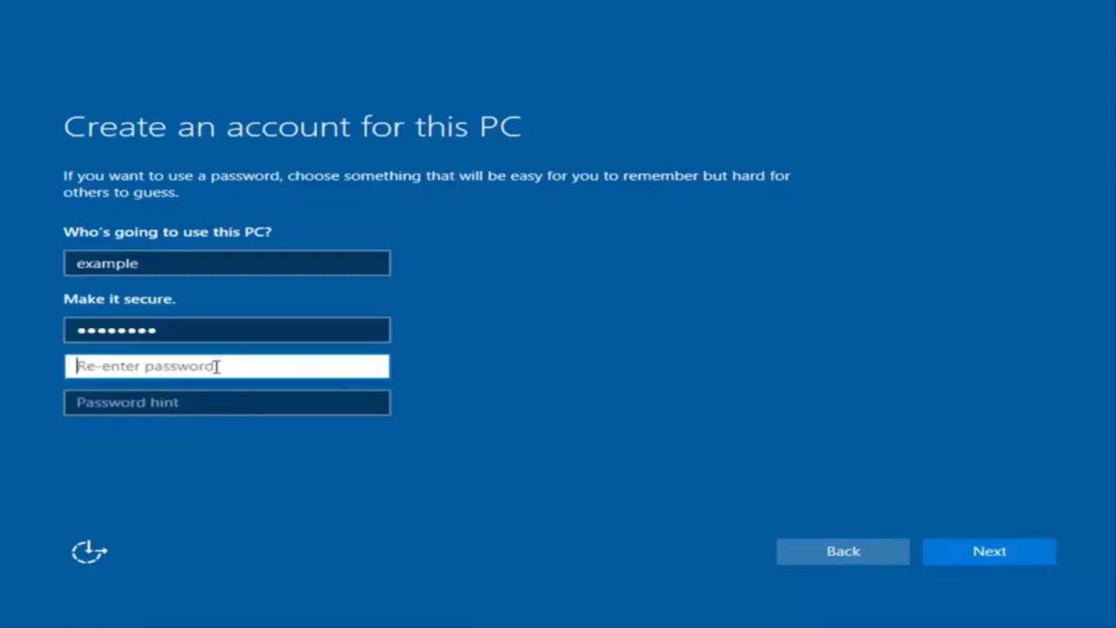
text(password1)
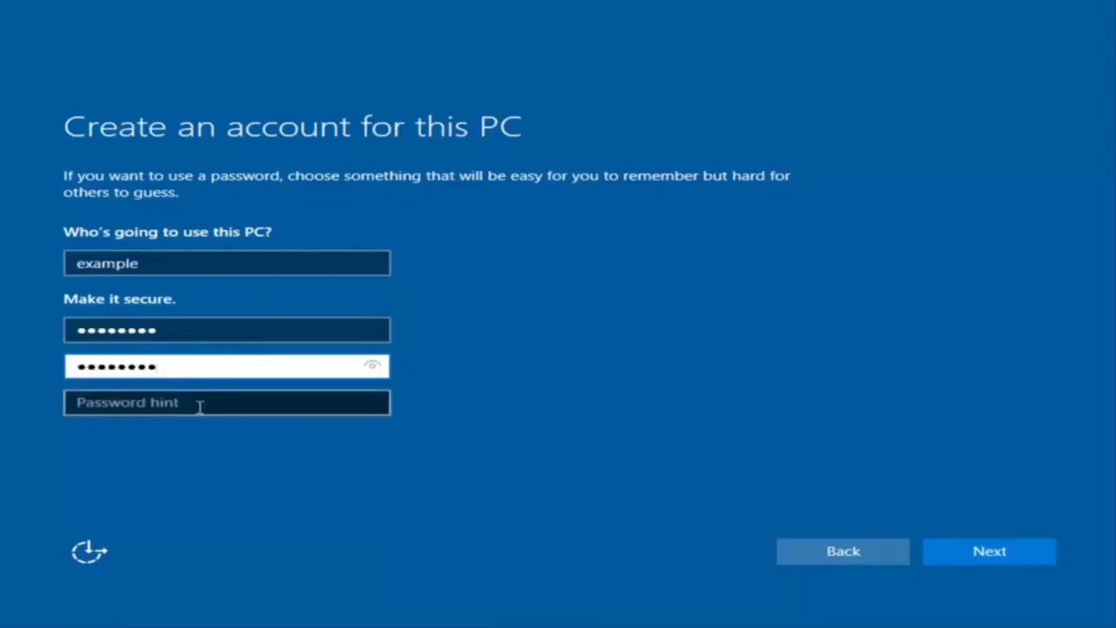
click(202, 403)
text(pass)
click(1009, 560)
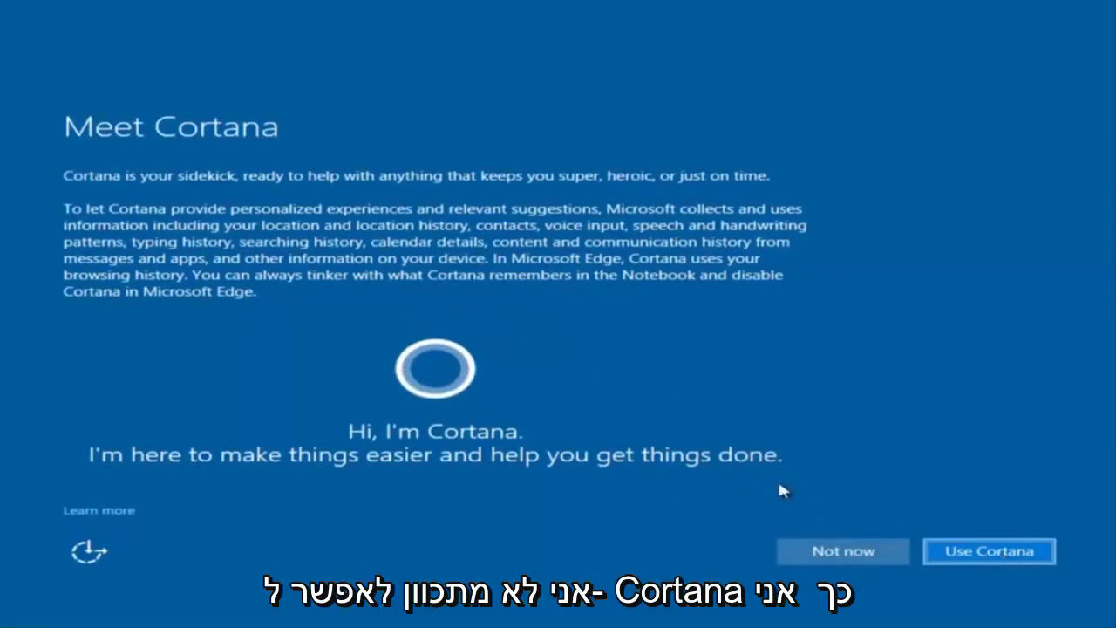
click(824, 550)
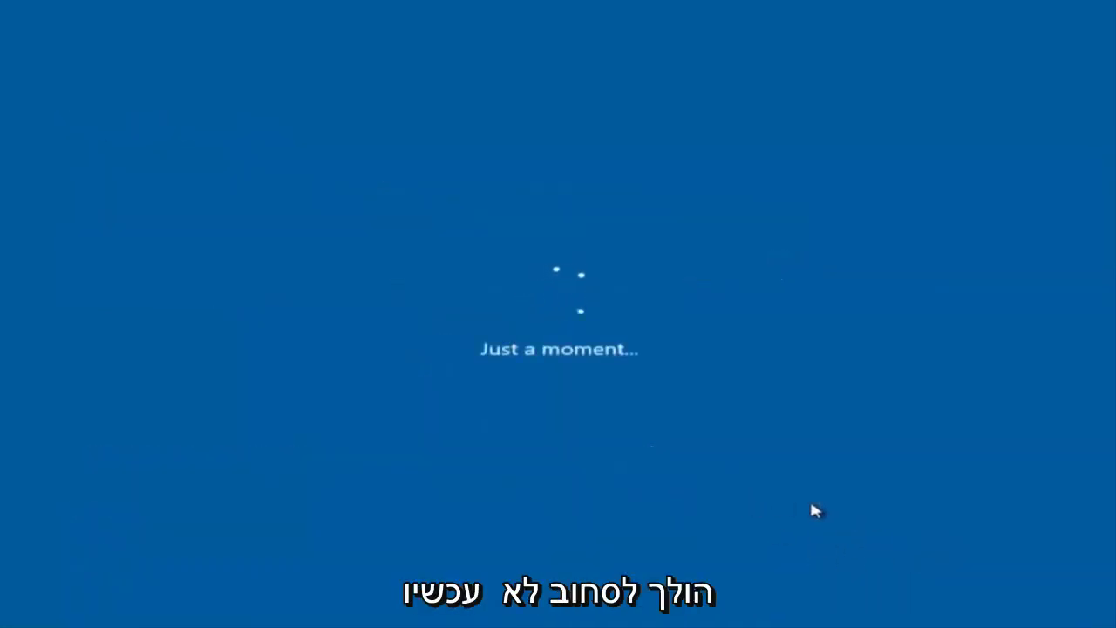